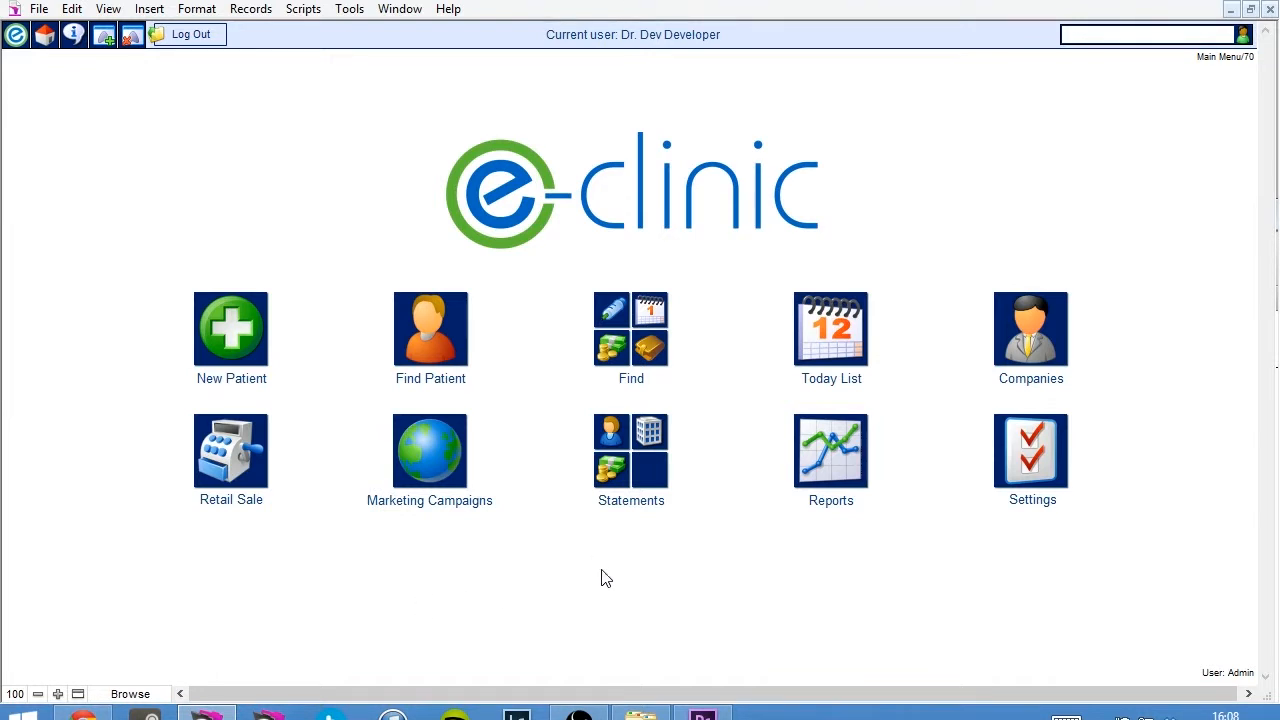
Open the today list and view the appointments of all clinics for 01/11/2013.
left_click(815, 322)
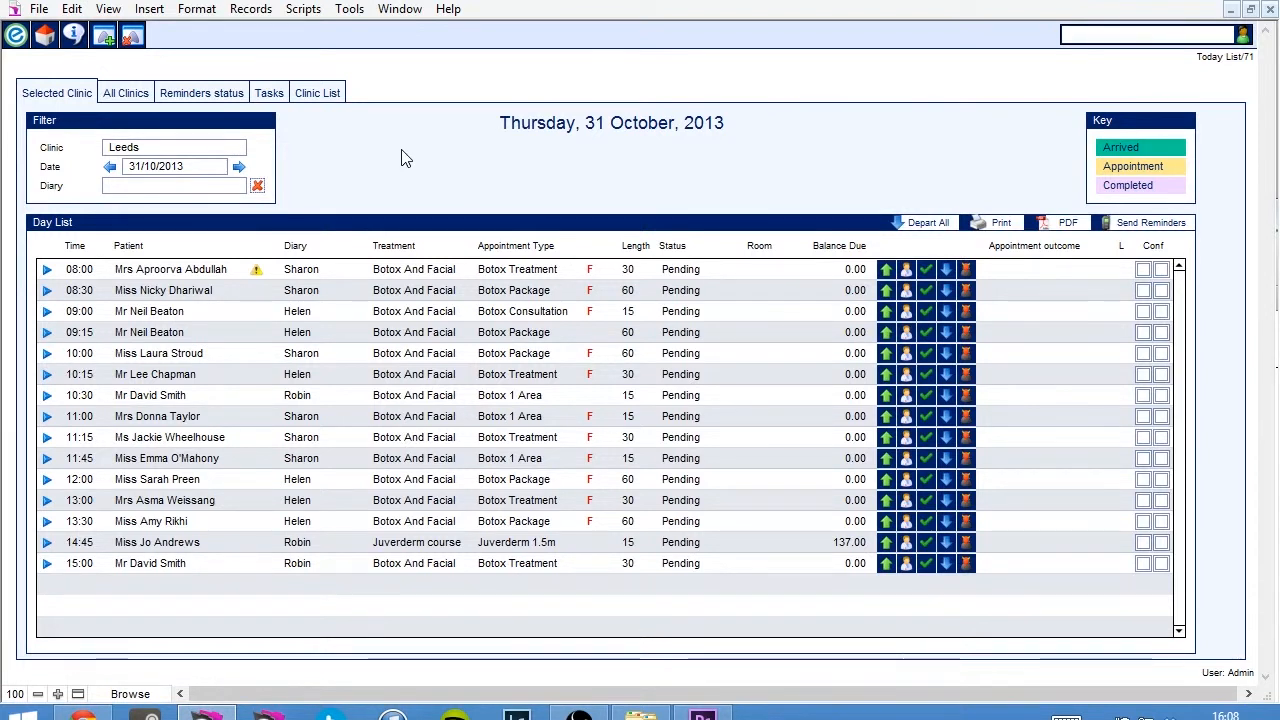
left_click(122, 96)
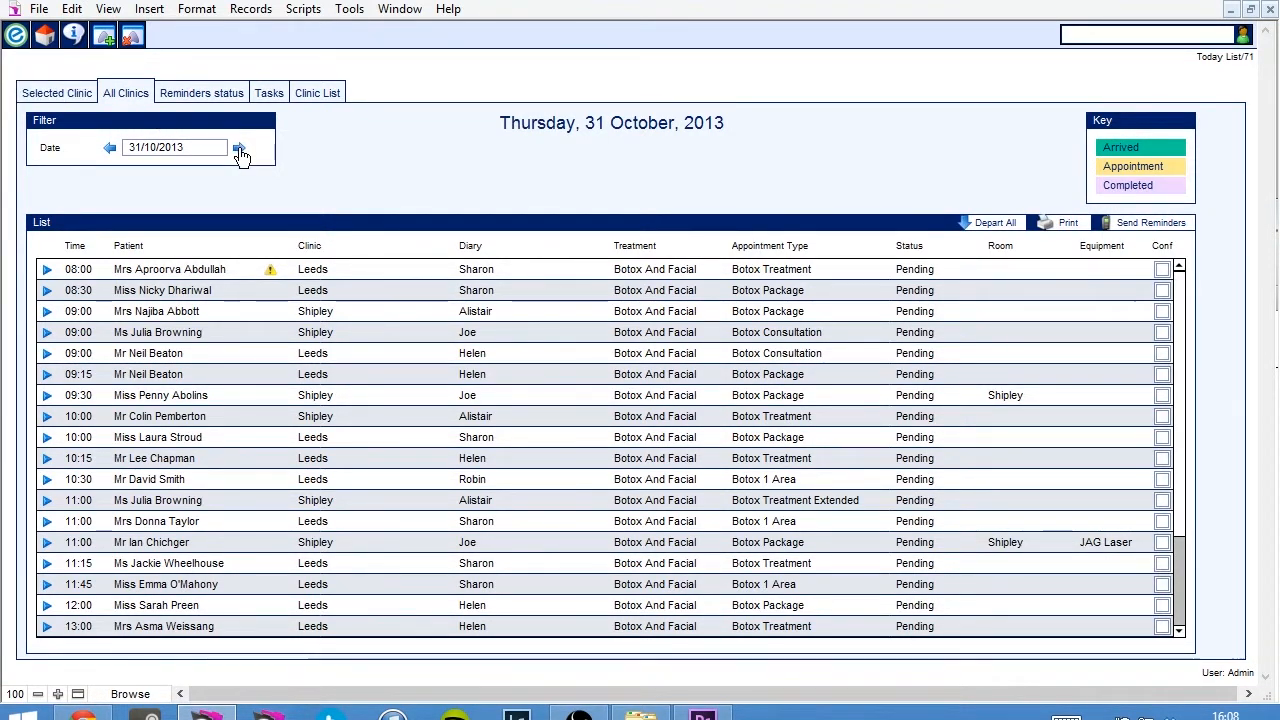
left_click(240, 150)
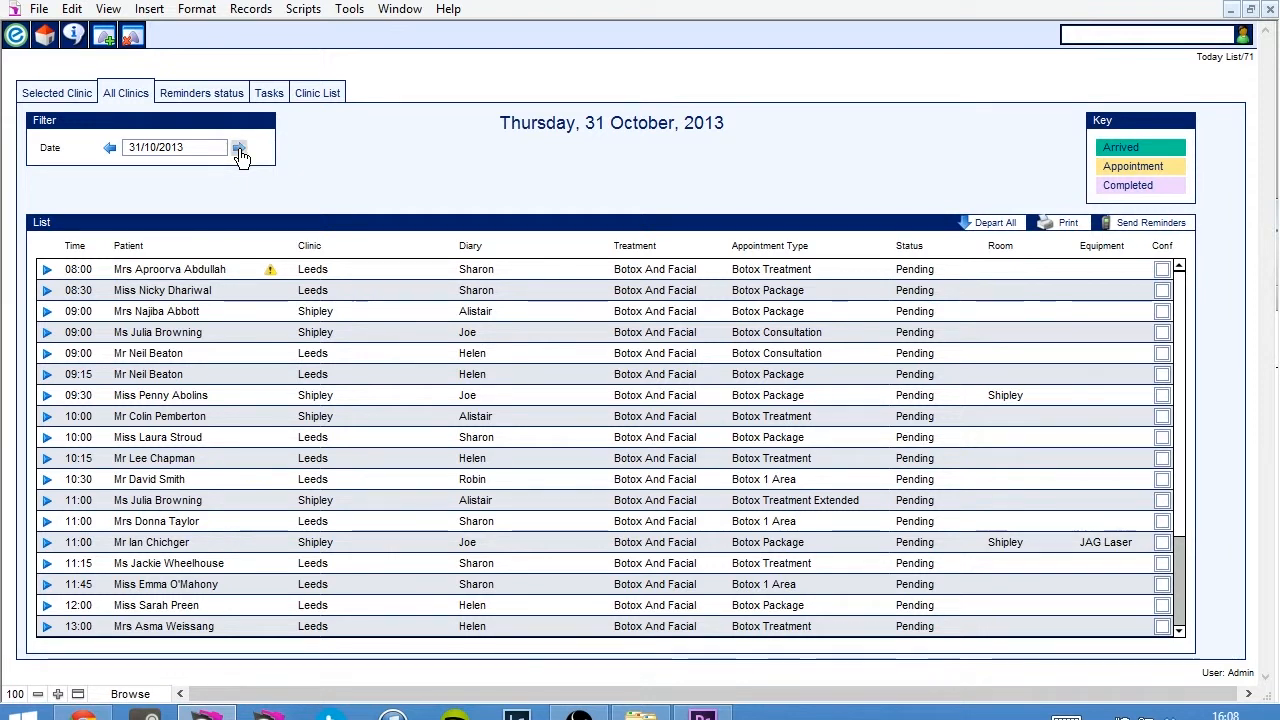
View the single-clinic day list for Shipley, and return it to Leeds on 31/10/2013.
left_click(57, 95)
left_click(155, 150)
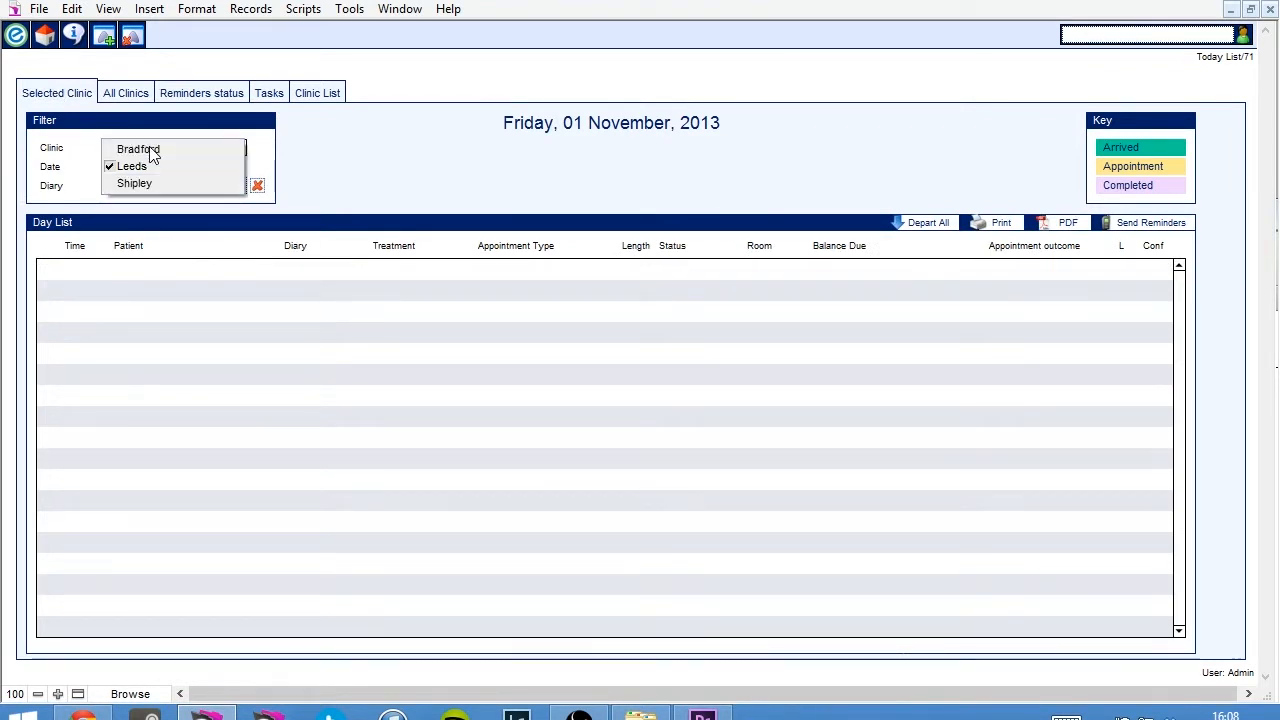
left_click(145, 184)
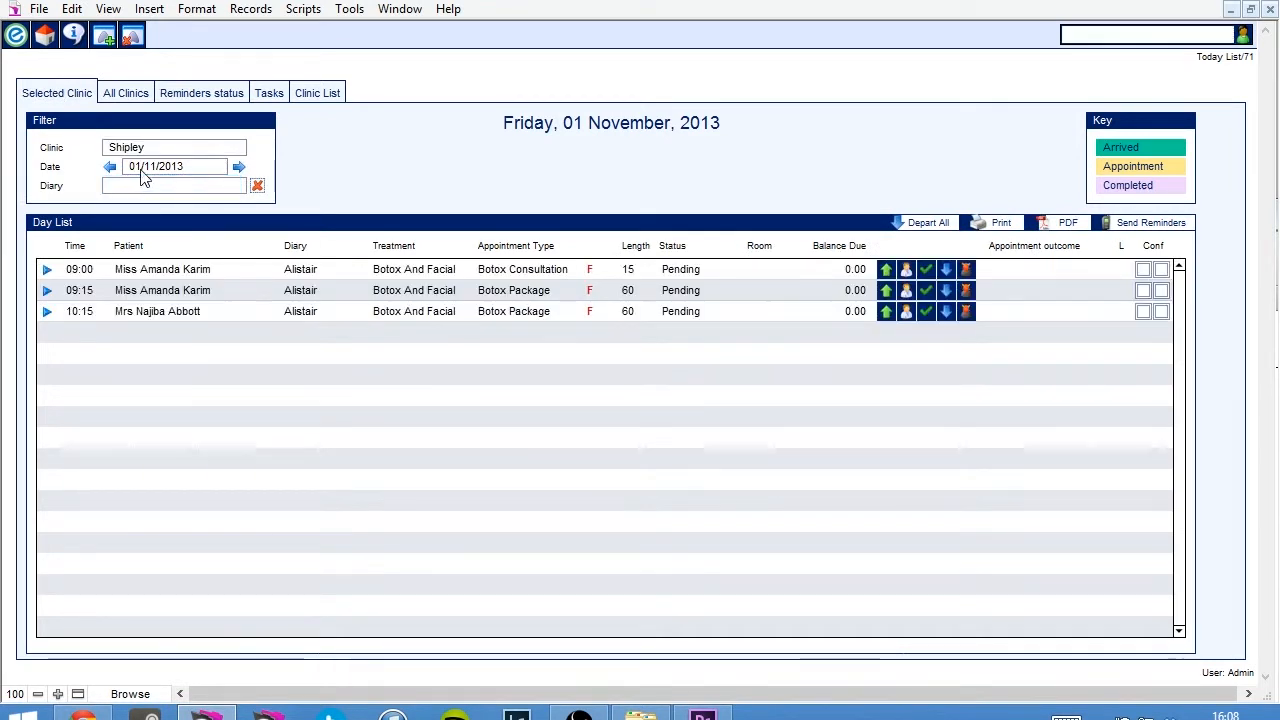
left_click(143, 152)
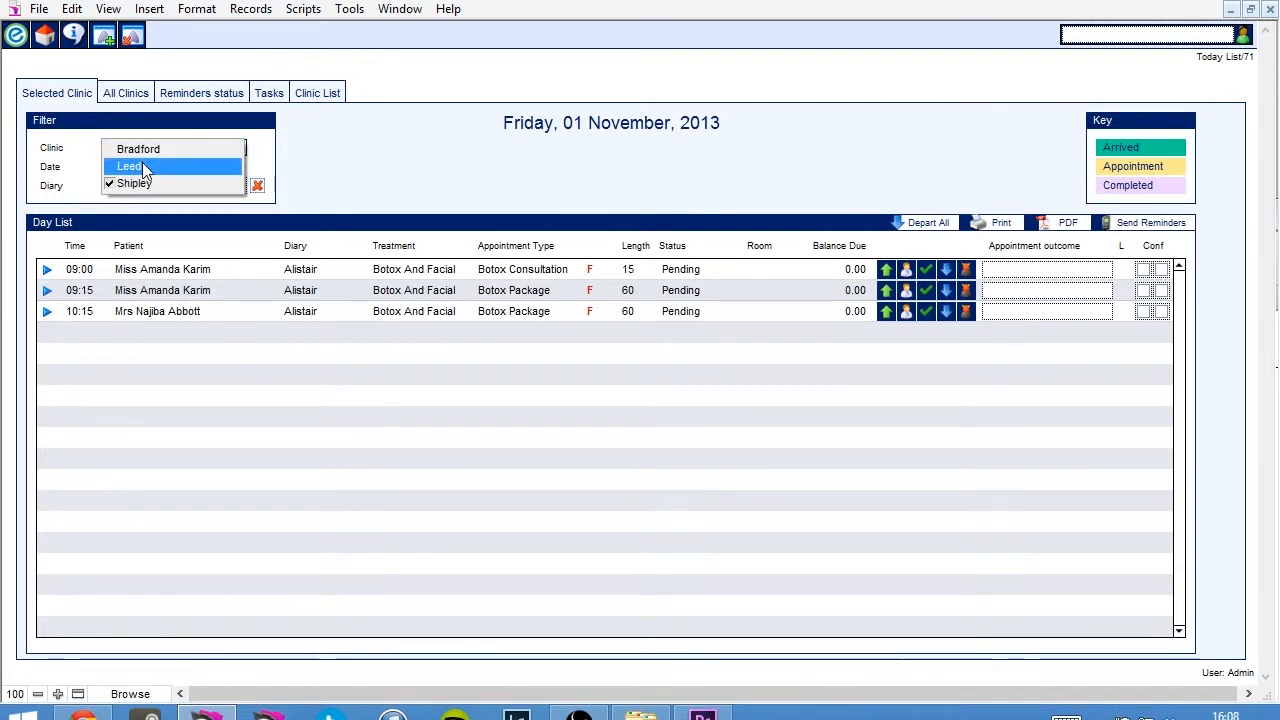
left_click(145, 167)
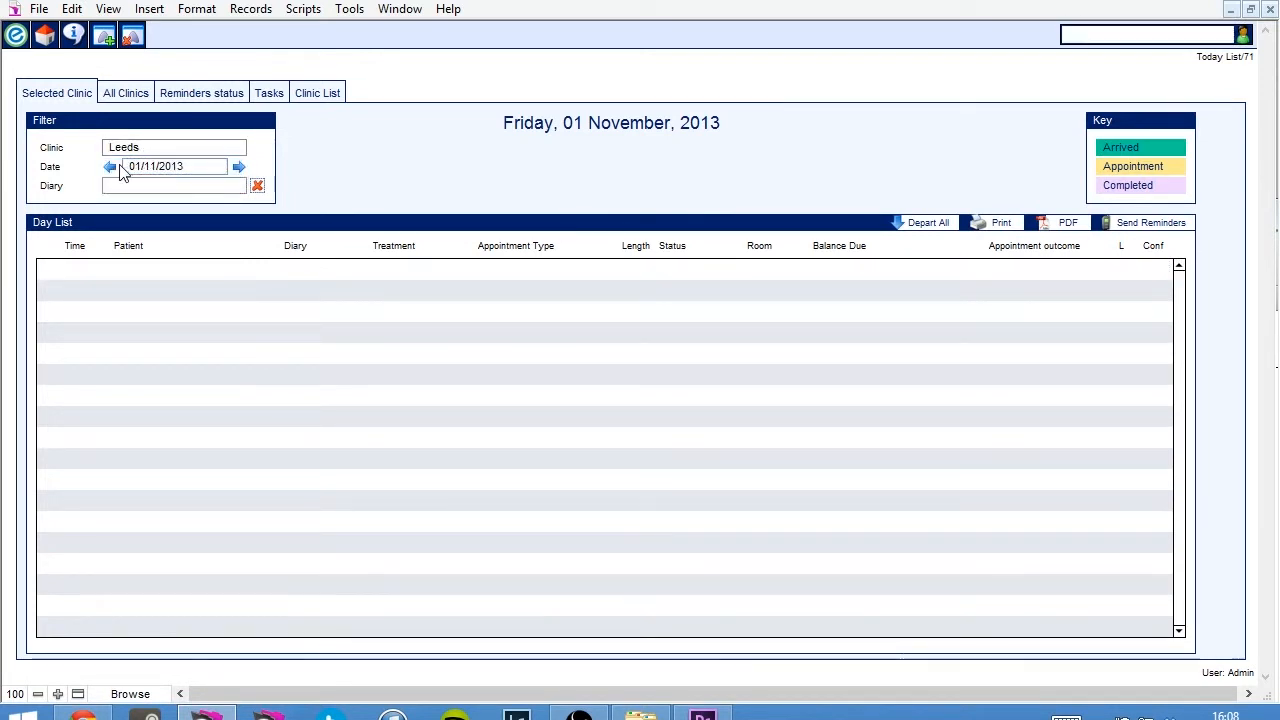
left_click(108, 167)
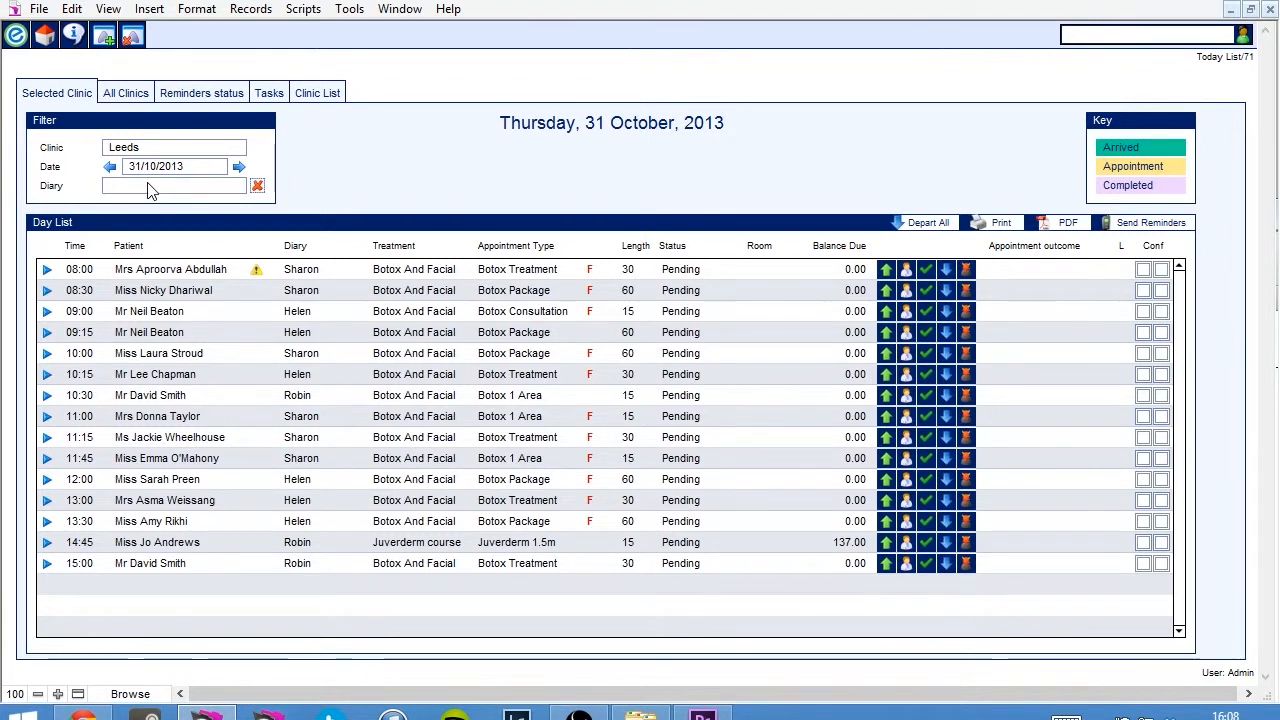
Filter the Leeds day list by the 10:30 practitioner's diary, switch to the 08:00 practitioner's diary, and clear the diary filter.
left_click(148, 186)
left_click(143, 200)
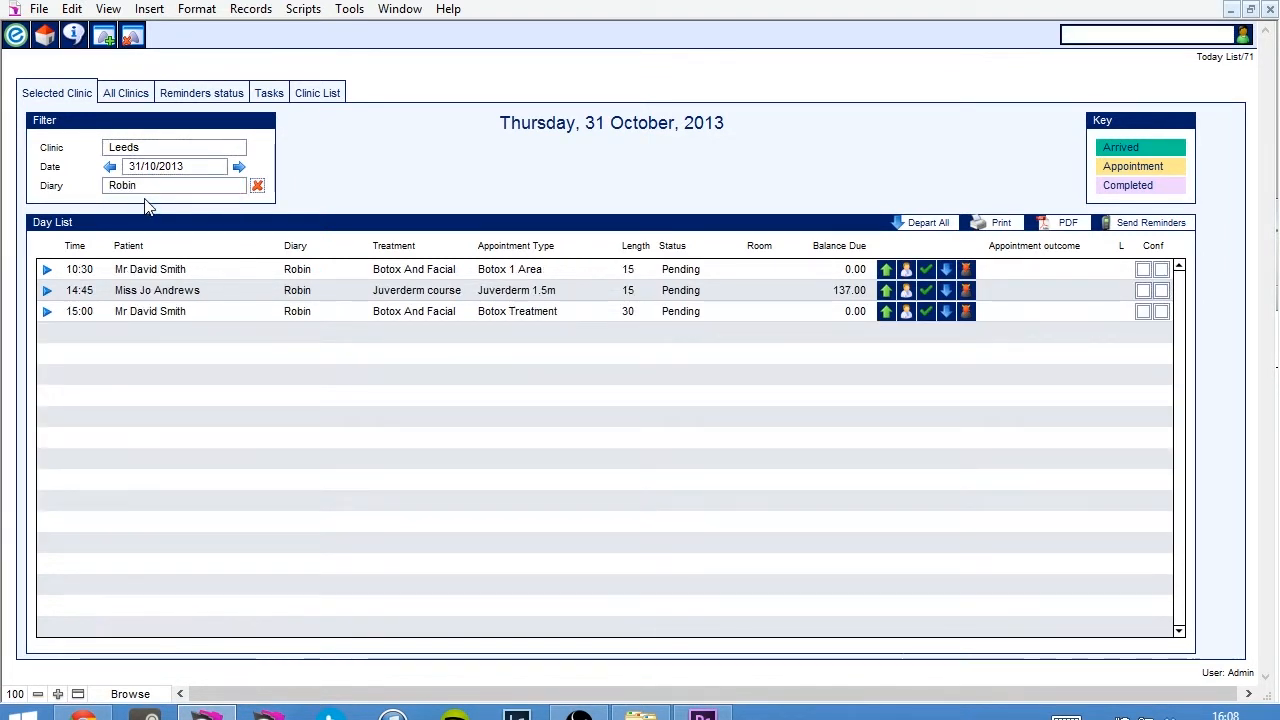
left_click(152, 187)
left_click(144, 221)
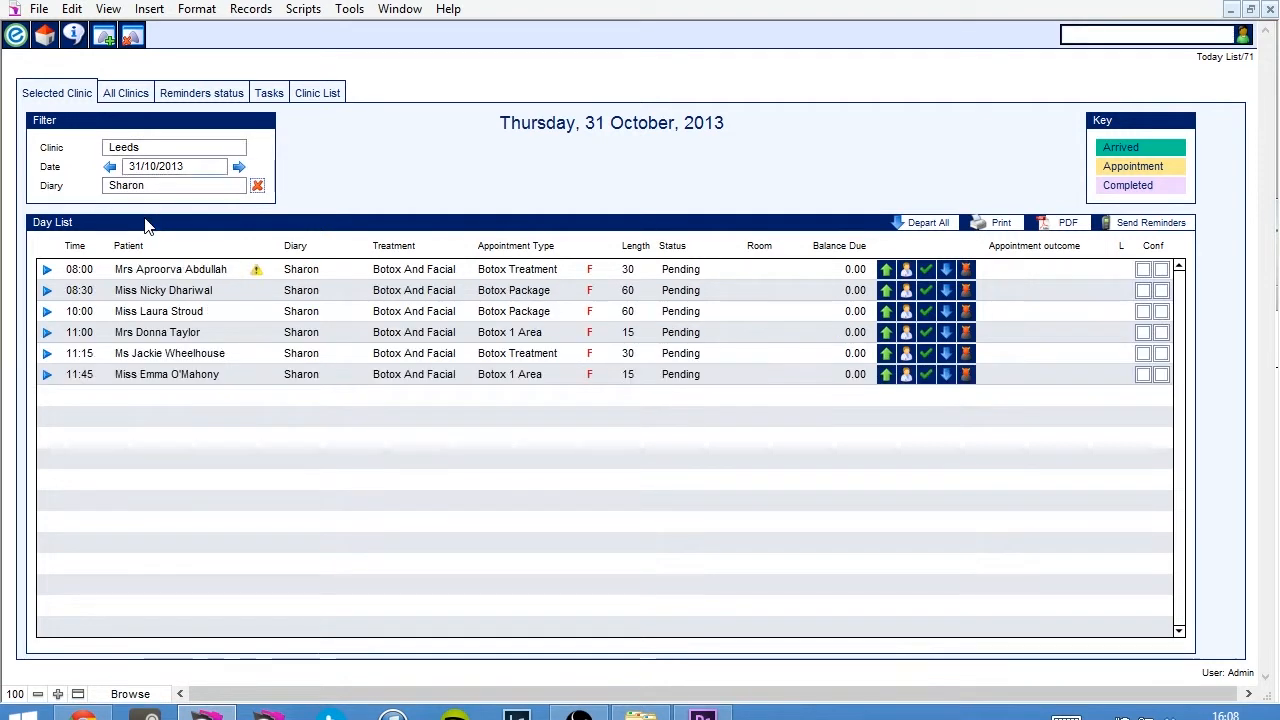
left_click(256, 188)
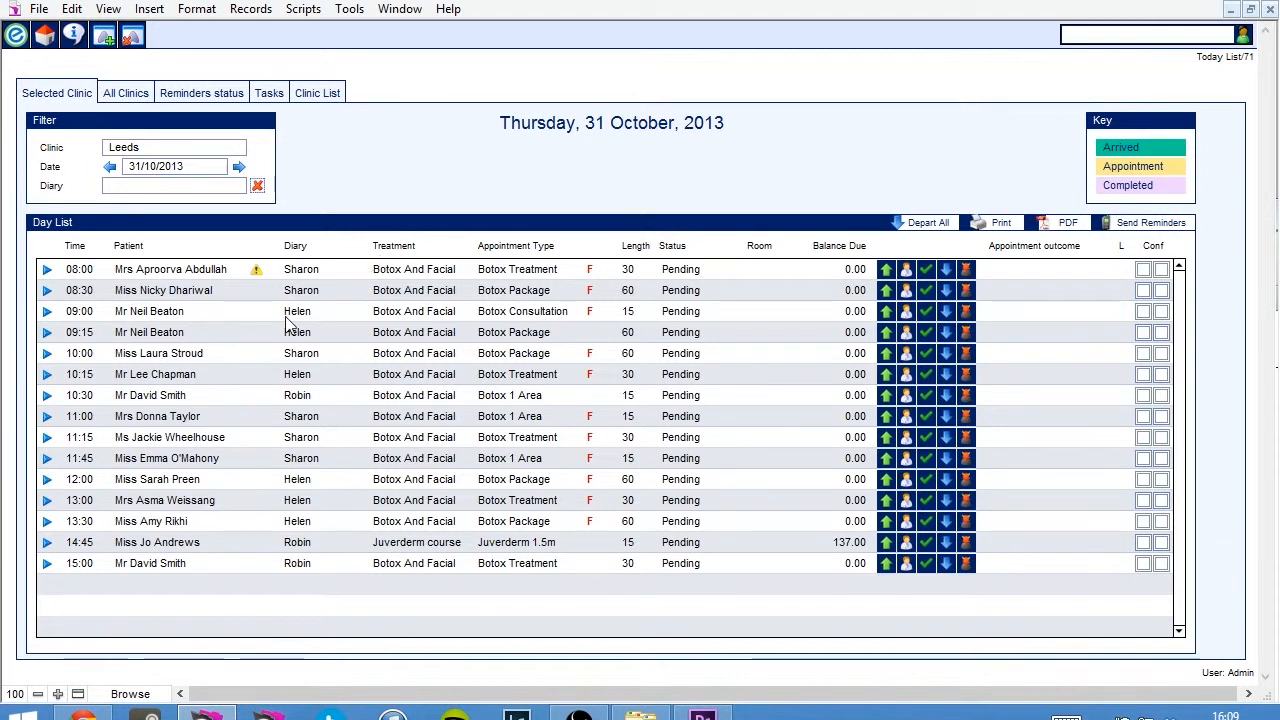
Mark the patient of the 08:00 Botox Treatment appointment as arrived at the clinic.
mouse_move(258, 278)
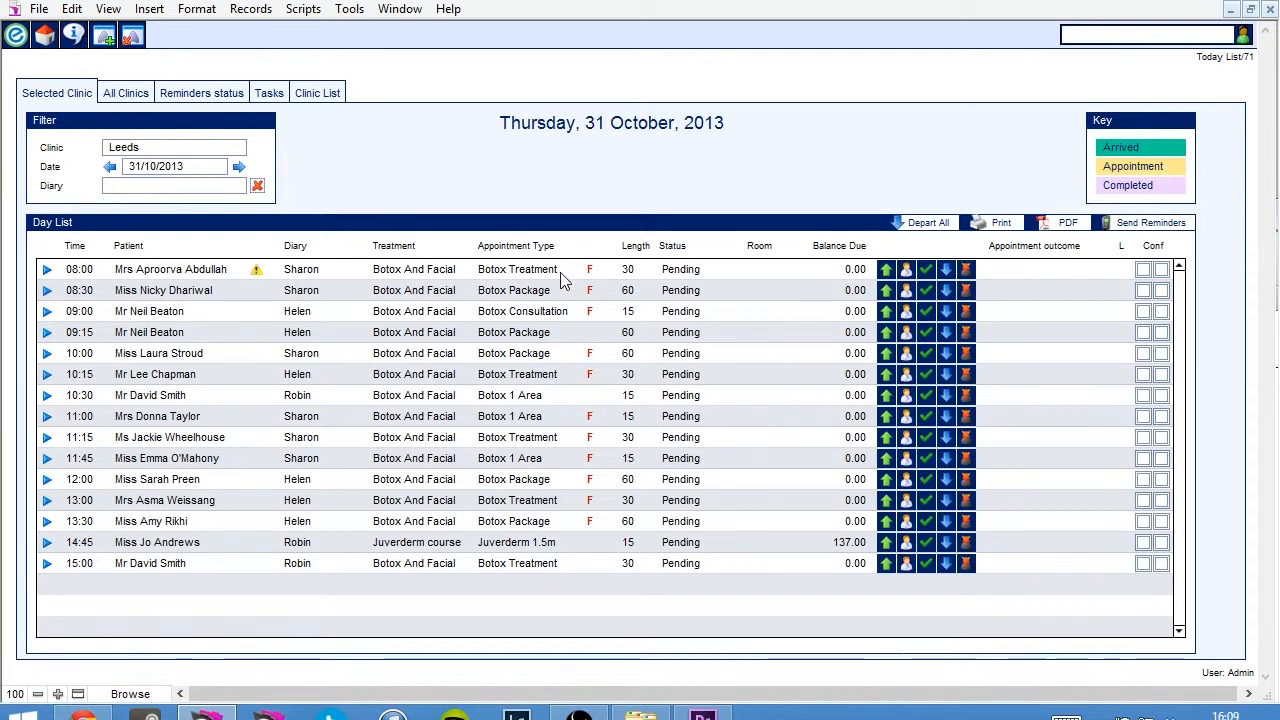
left_click(884, 276)
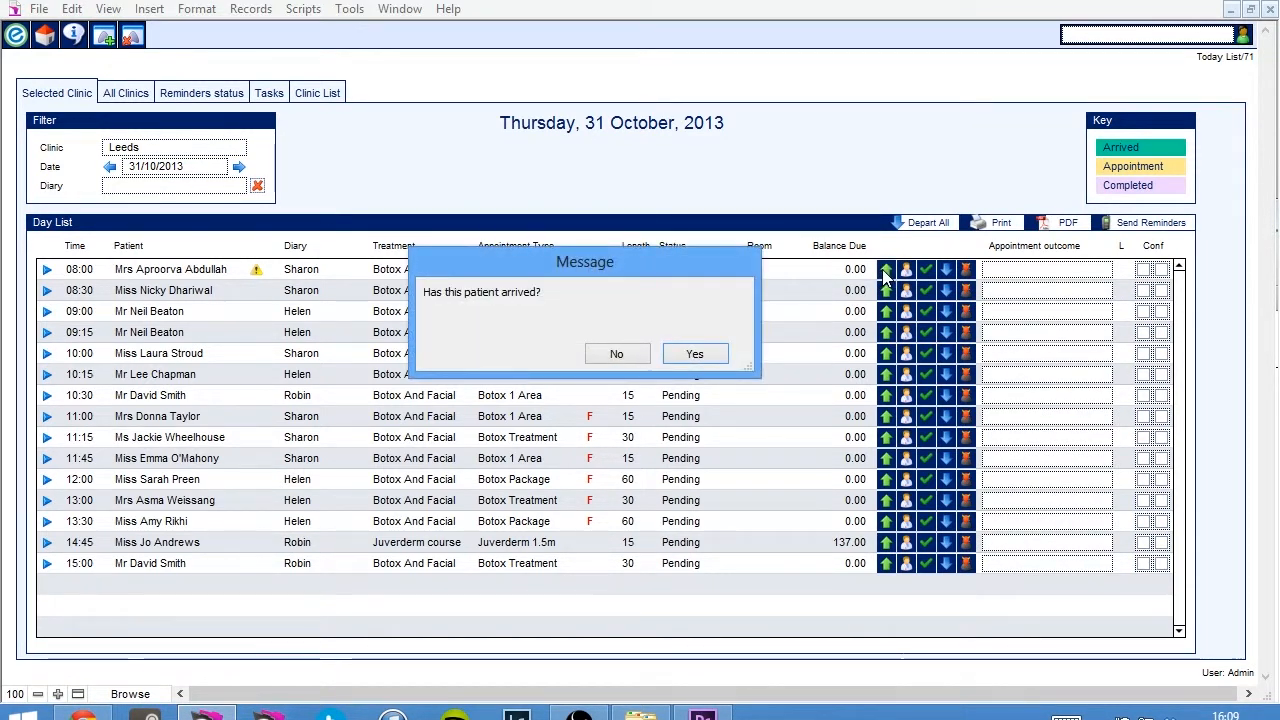
left_click(690, 362)
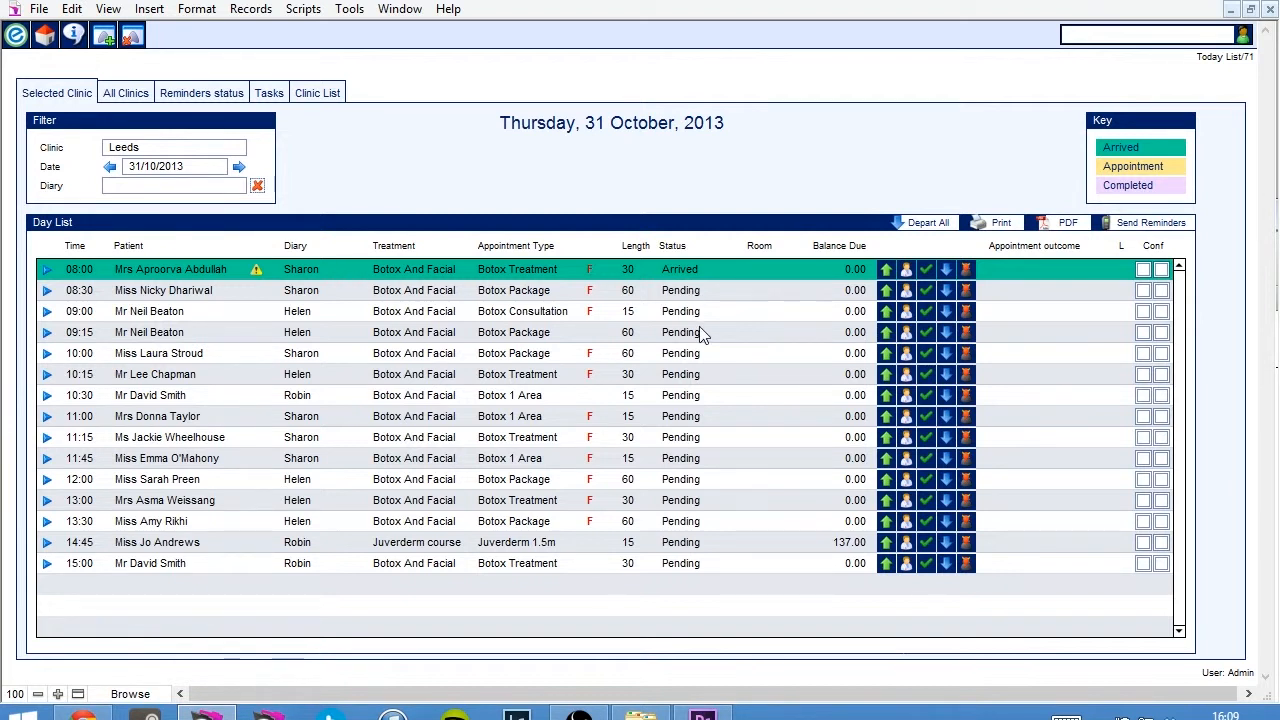
Set the 08:00 appointment as in consultation and confirm it as completed.
left_click(907, 272)
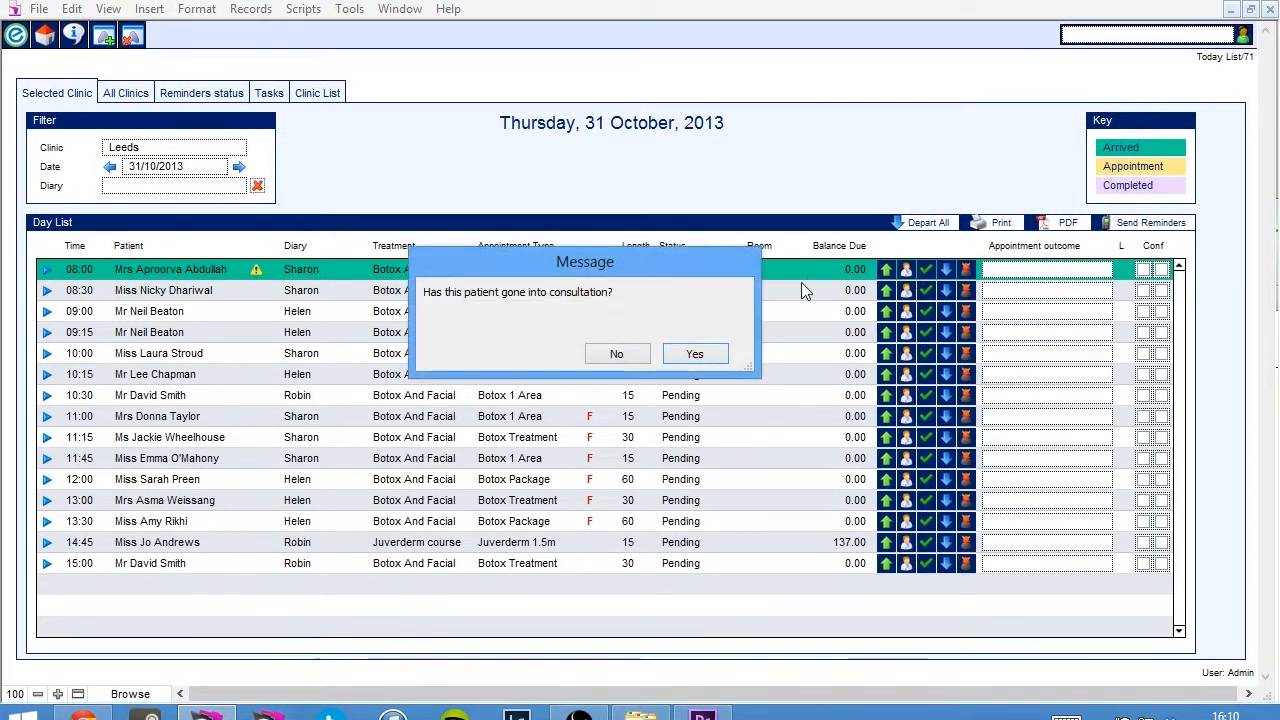
left_click(698, 355)
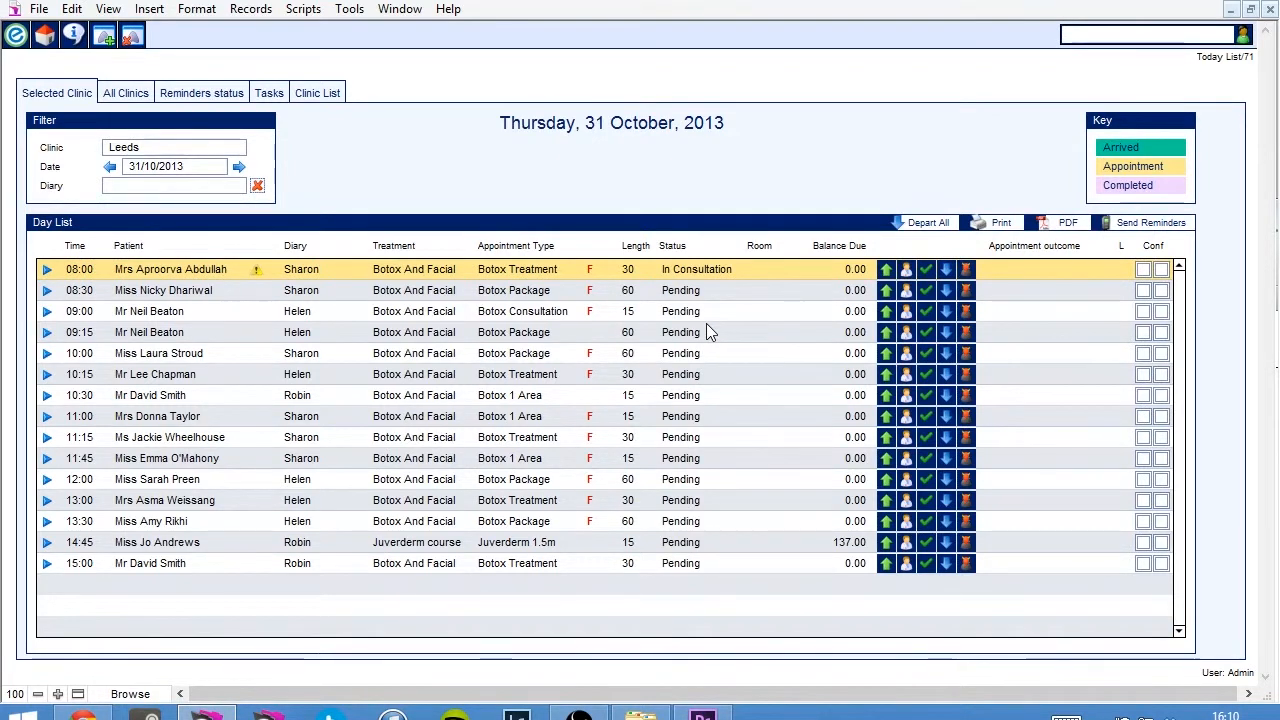
left_click(926, 272)
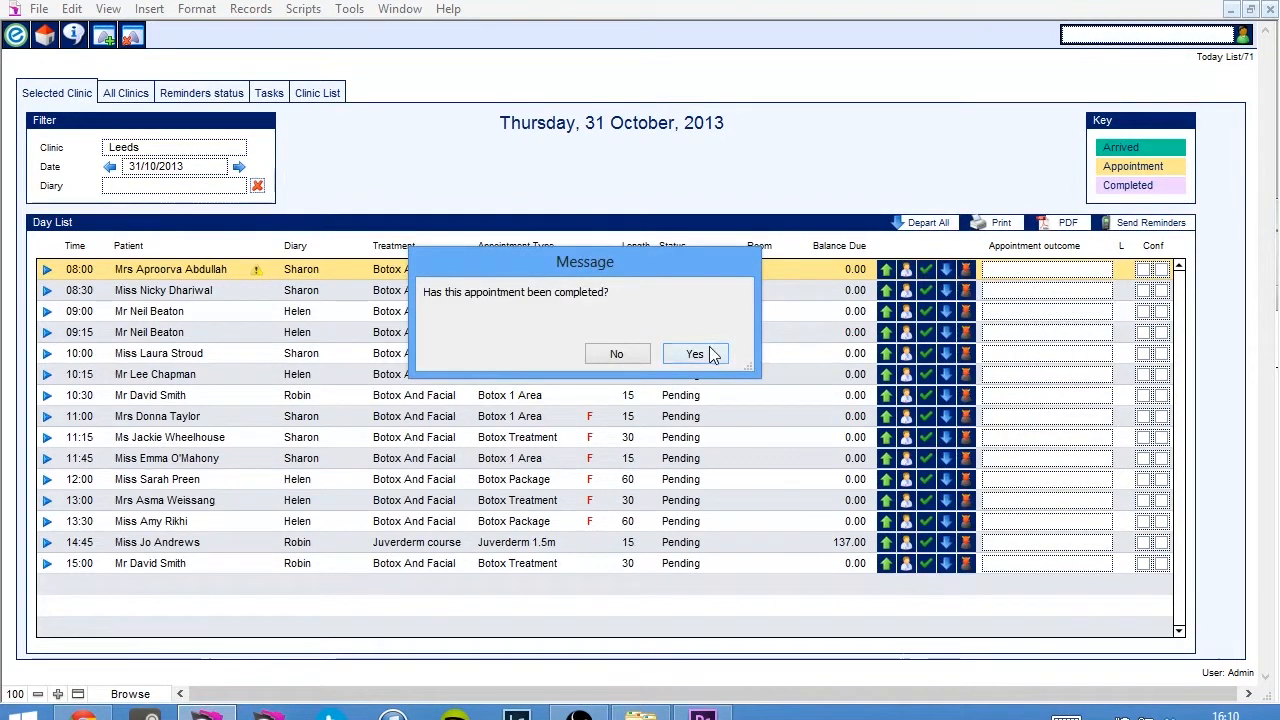
left_click(712, 354)
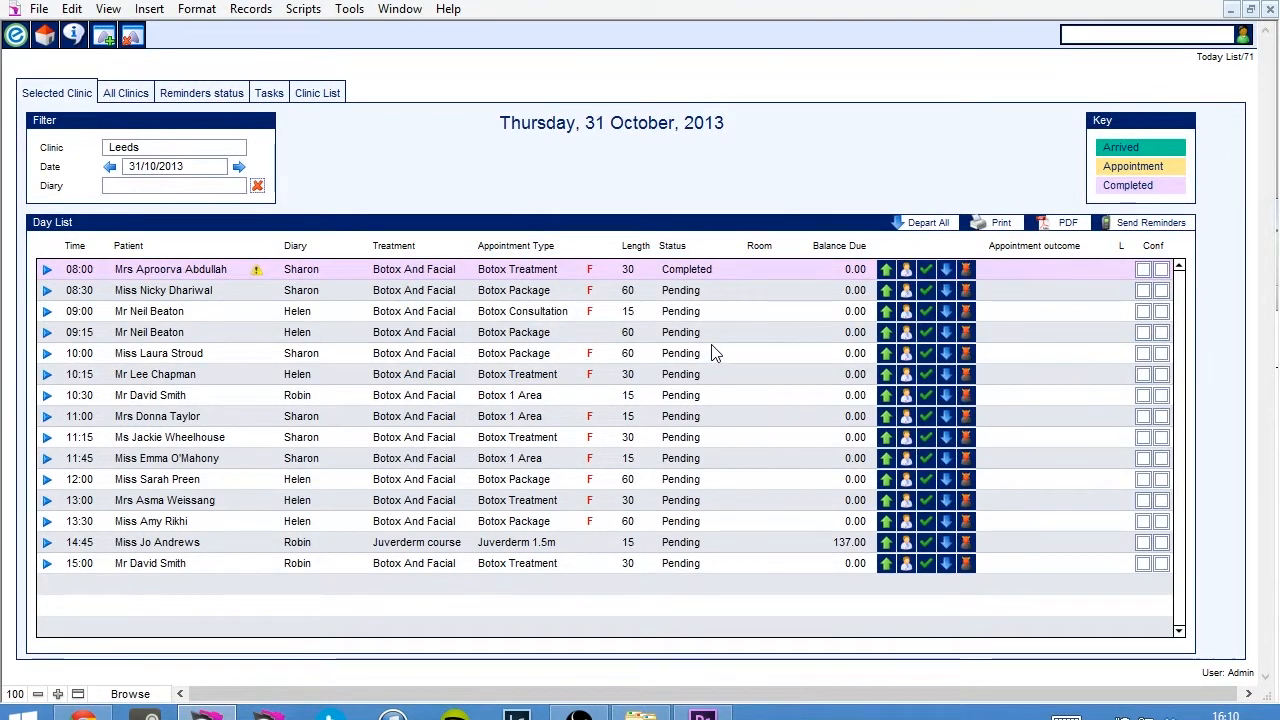
Mark the 08:00 patient as departed, and clear the 08:30 appointment from the day list without recording an arrival.
left_click(945, 272)
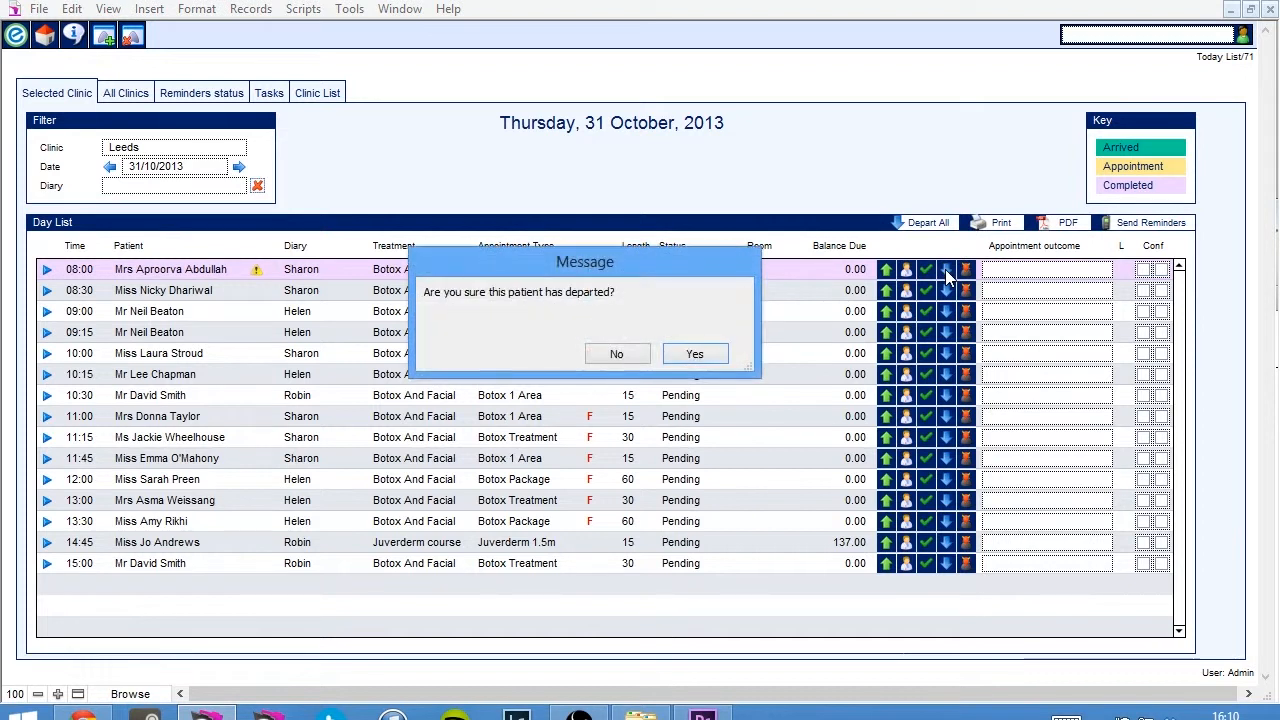
left_click(709, 362)
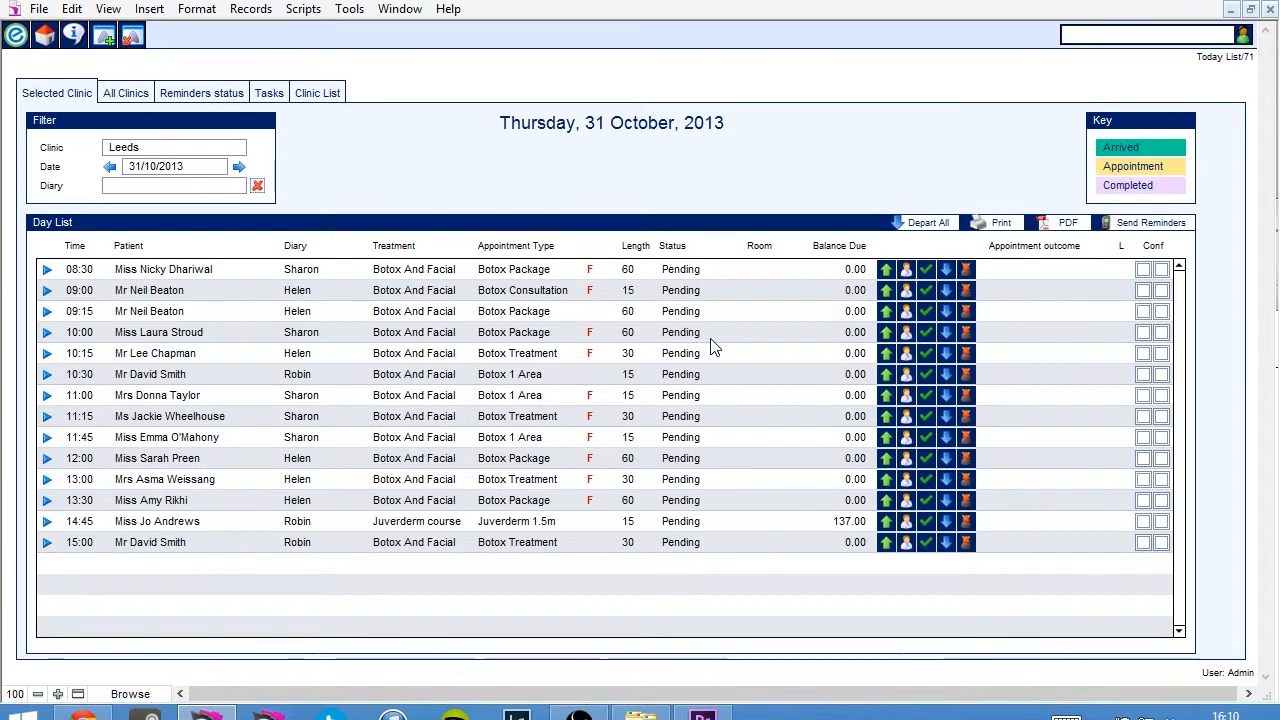
left_click(967, 271)
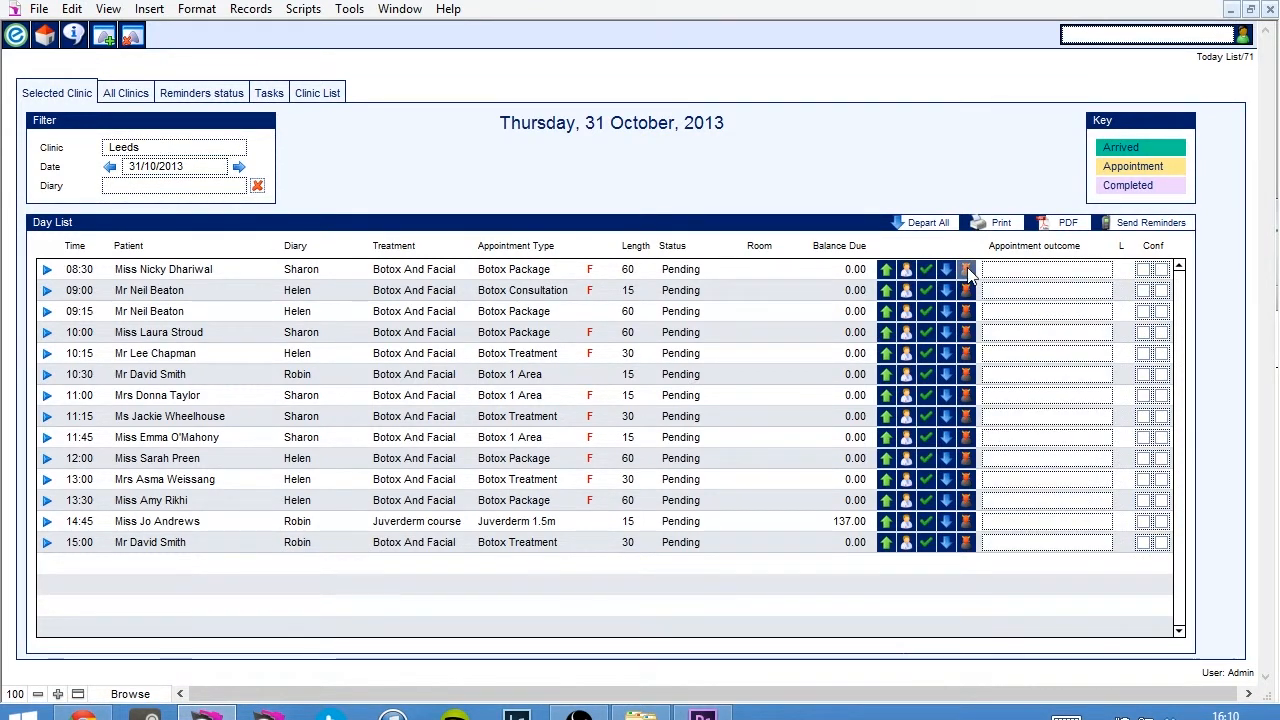
left_click(713, 357)
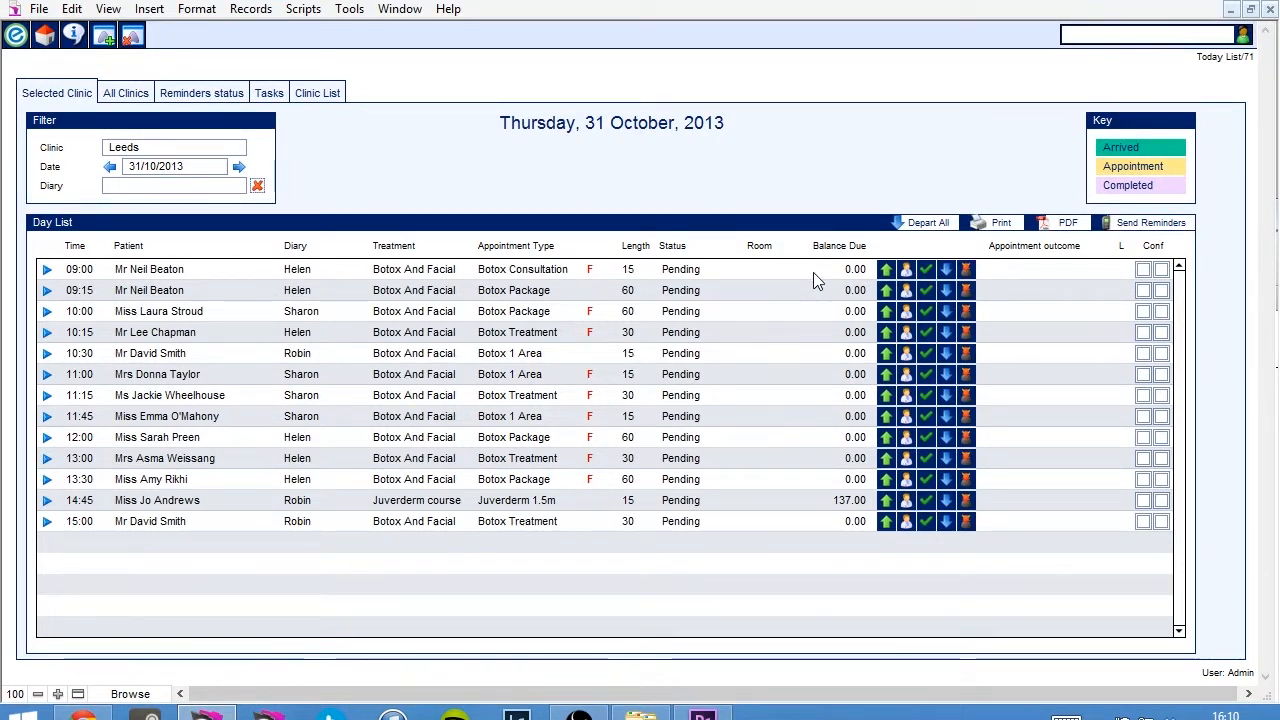
Mark the patient of the 09:00 Botox Consultation as arrived and set the appointment as completed.
left_click(886, 272)
left_click(697, 356)
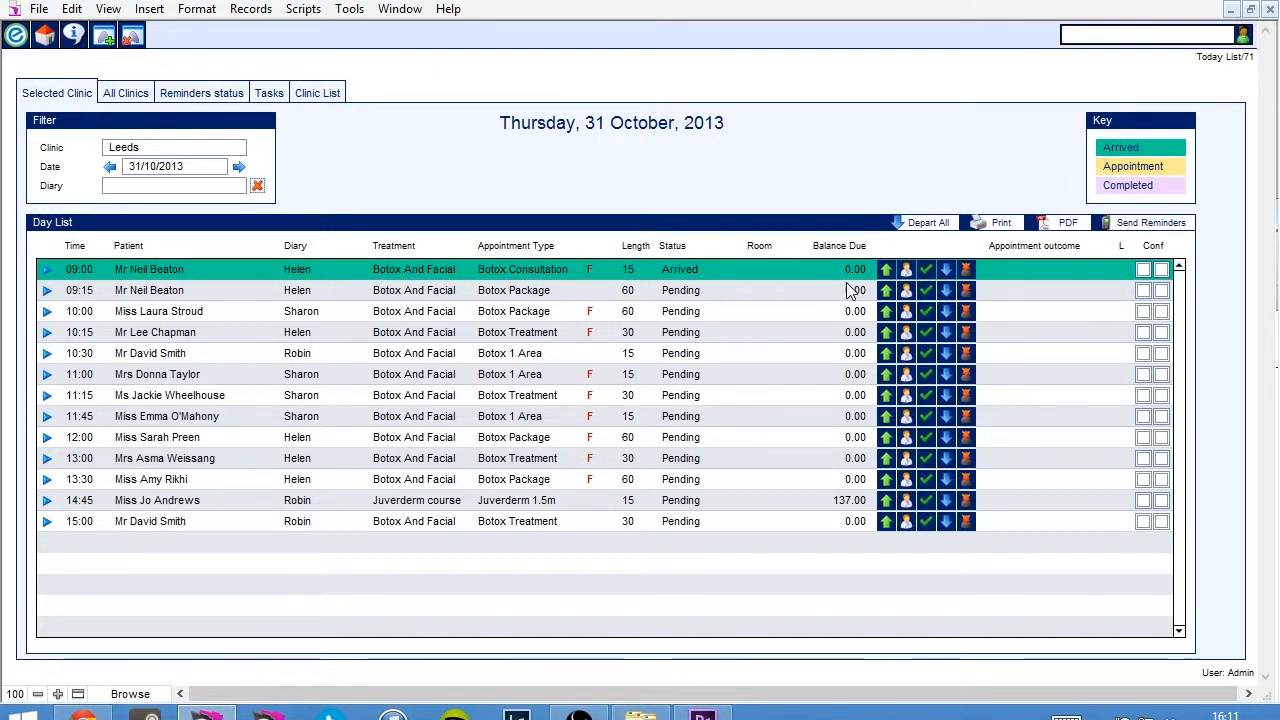
left_click(926, 269)
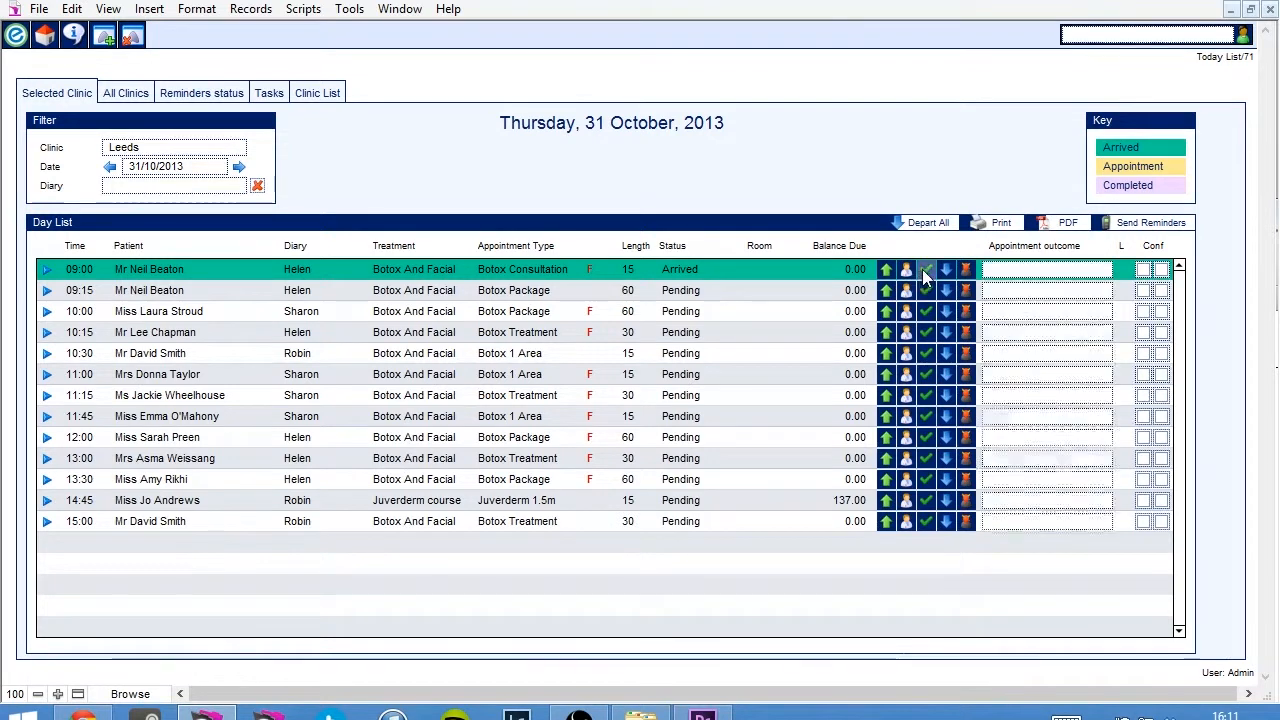
left_click(715, 352)
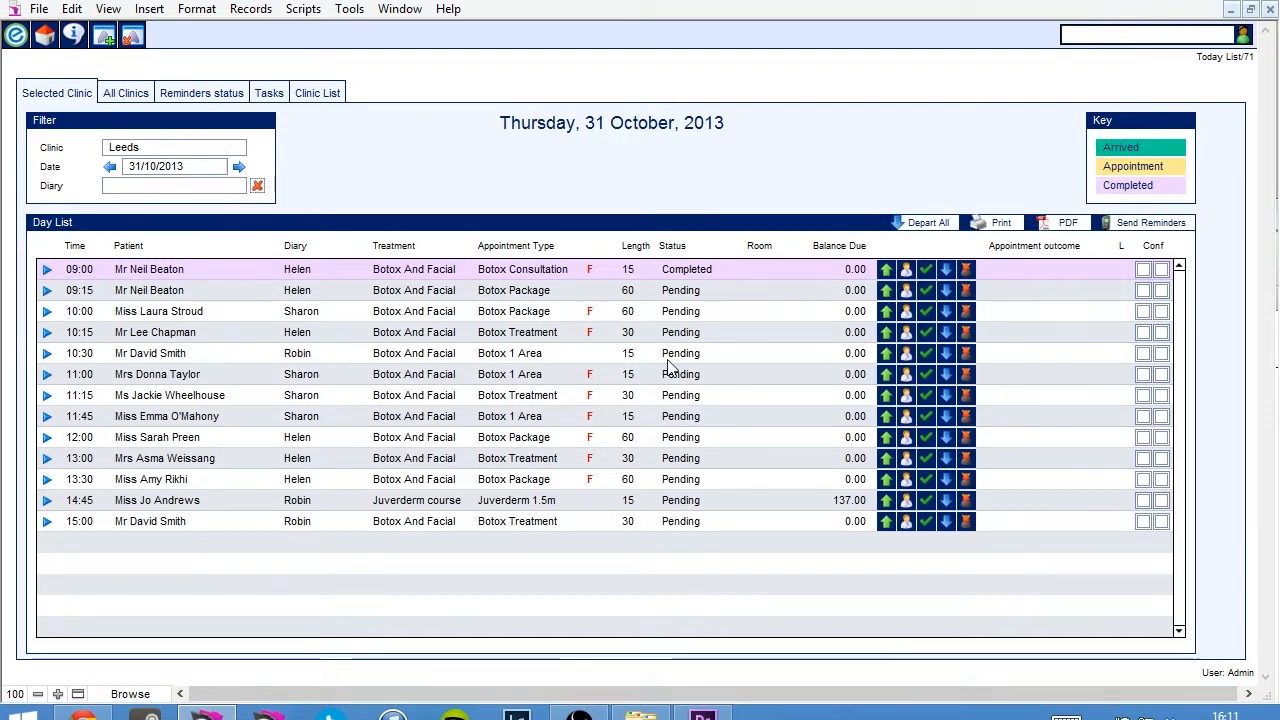
View the 11:00 patient's record and the 10:00 appointment's details, returning to the today list after each.
mouse_move(155, 382)
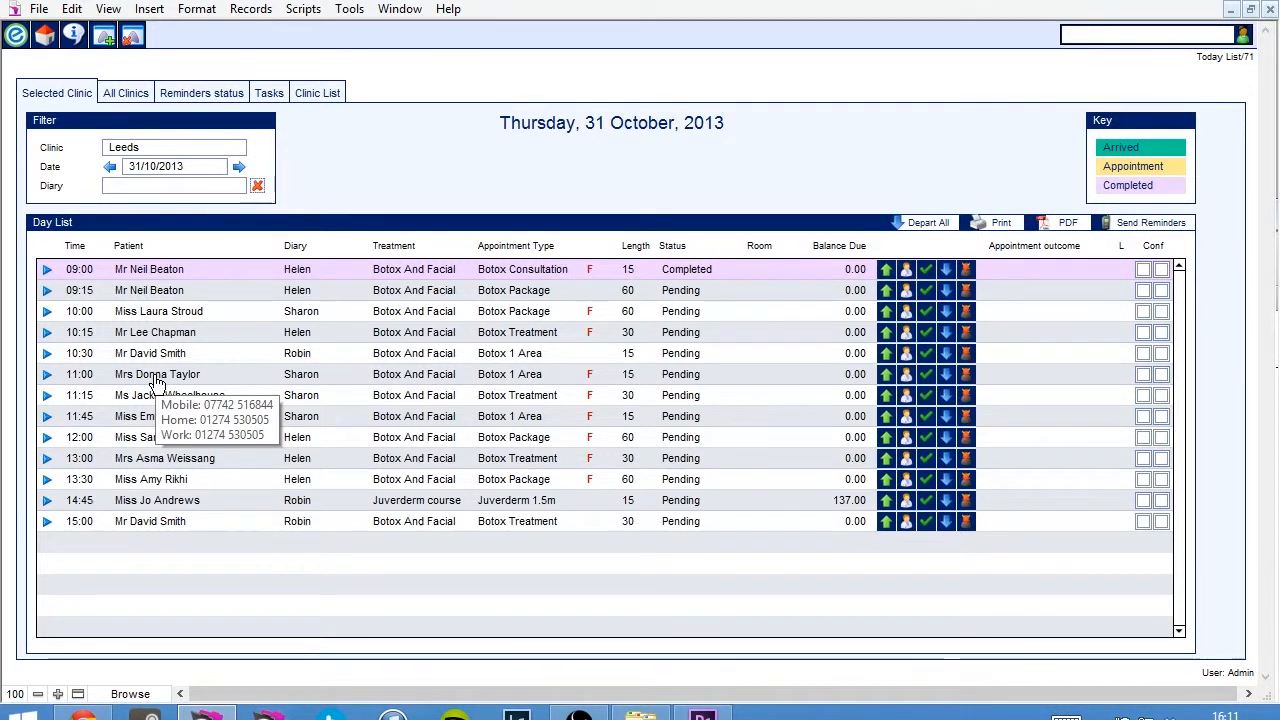
double_click(155, 382)
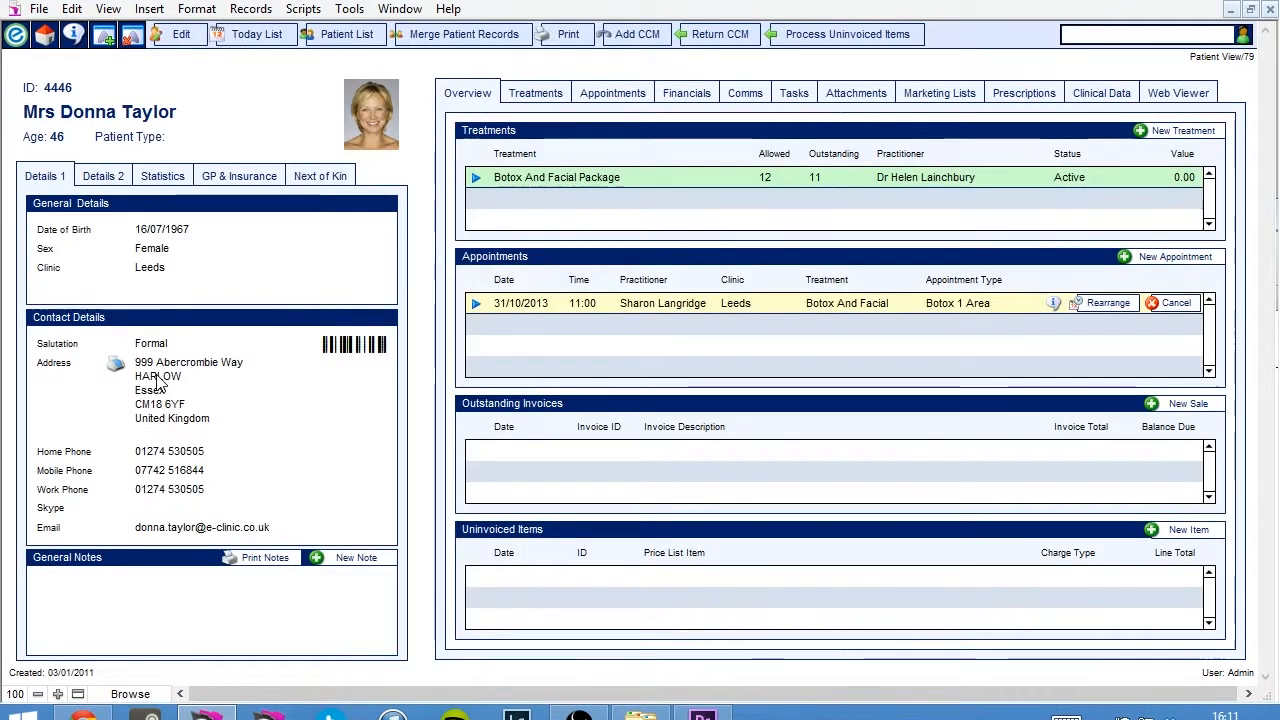
left_click(240, 37)
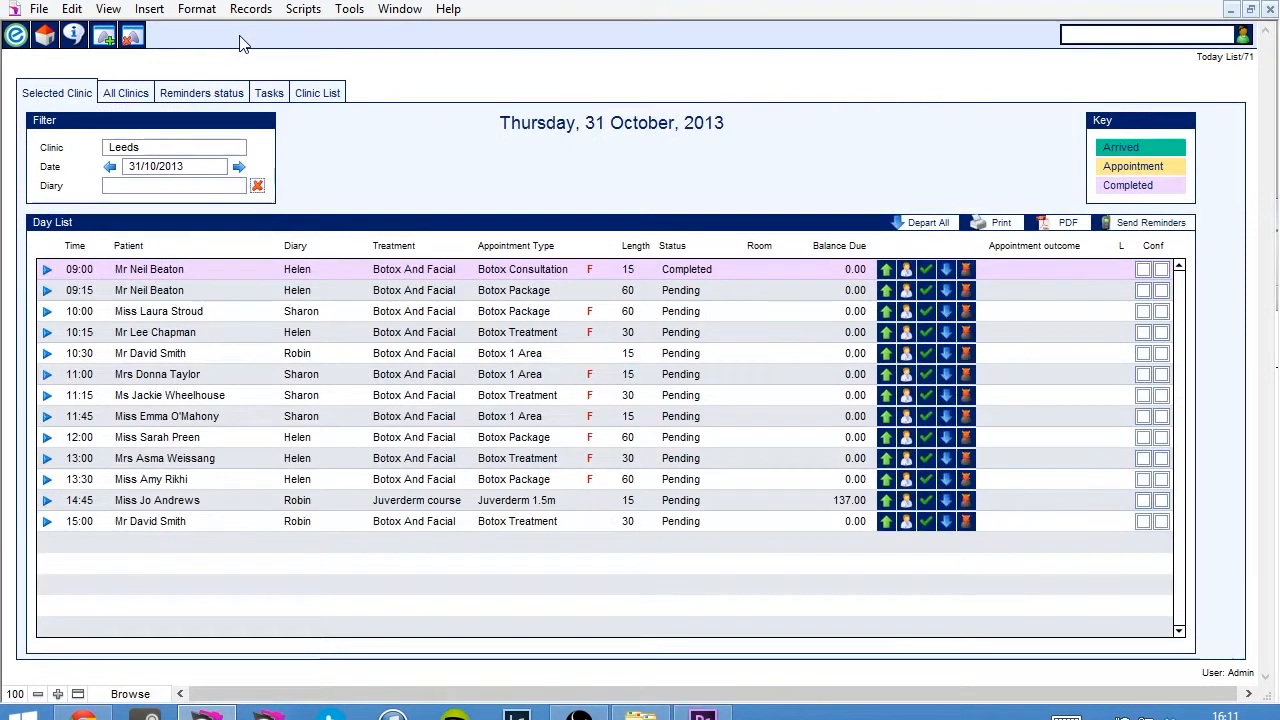
left_click(47, 313)
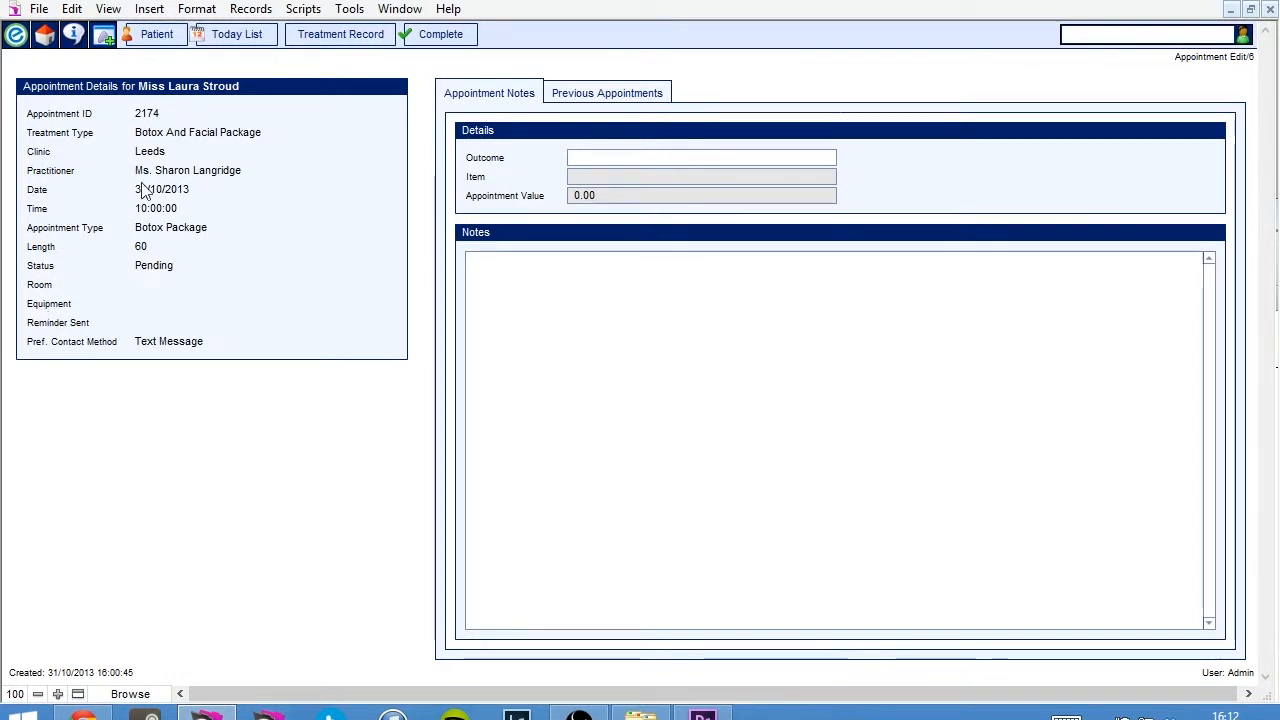
left_click(238, 40)
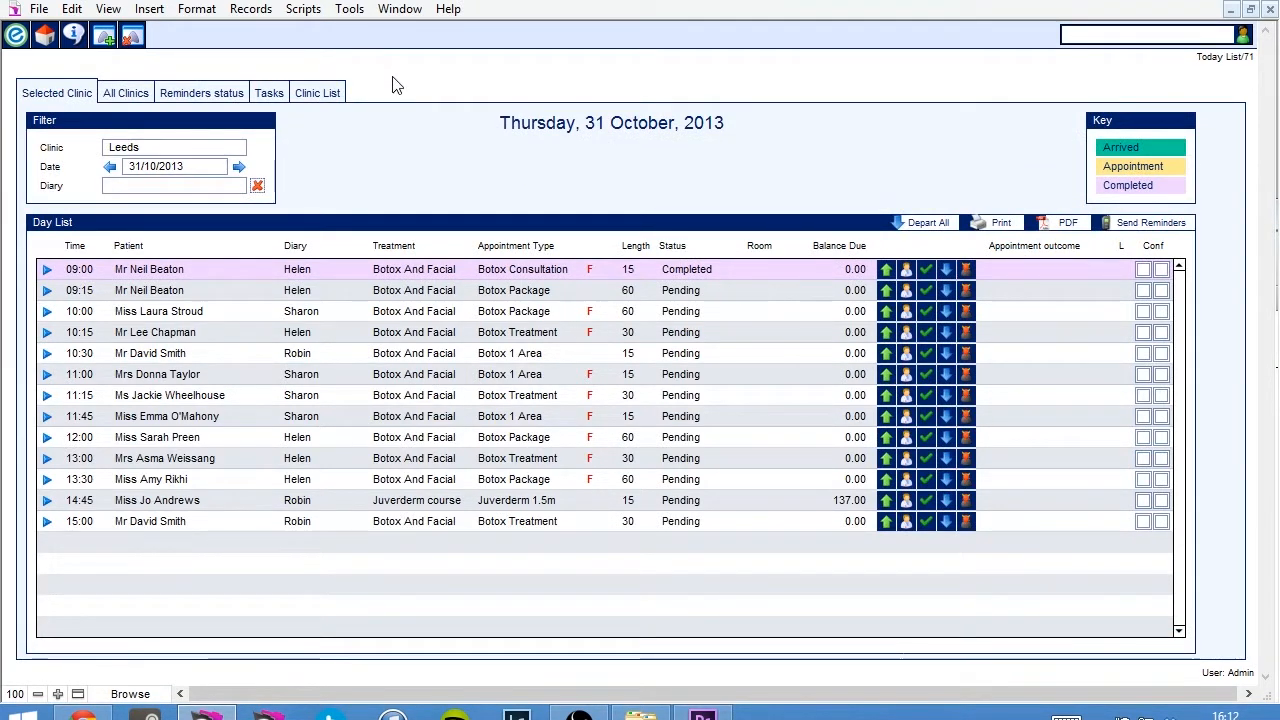
Open the clinic list of practitioner diaries and switch the clinic to Shipley.
left_click(333, 95)
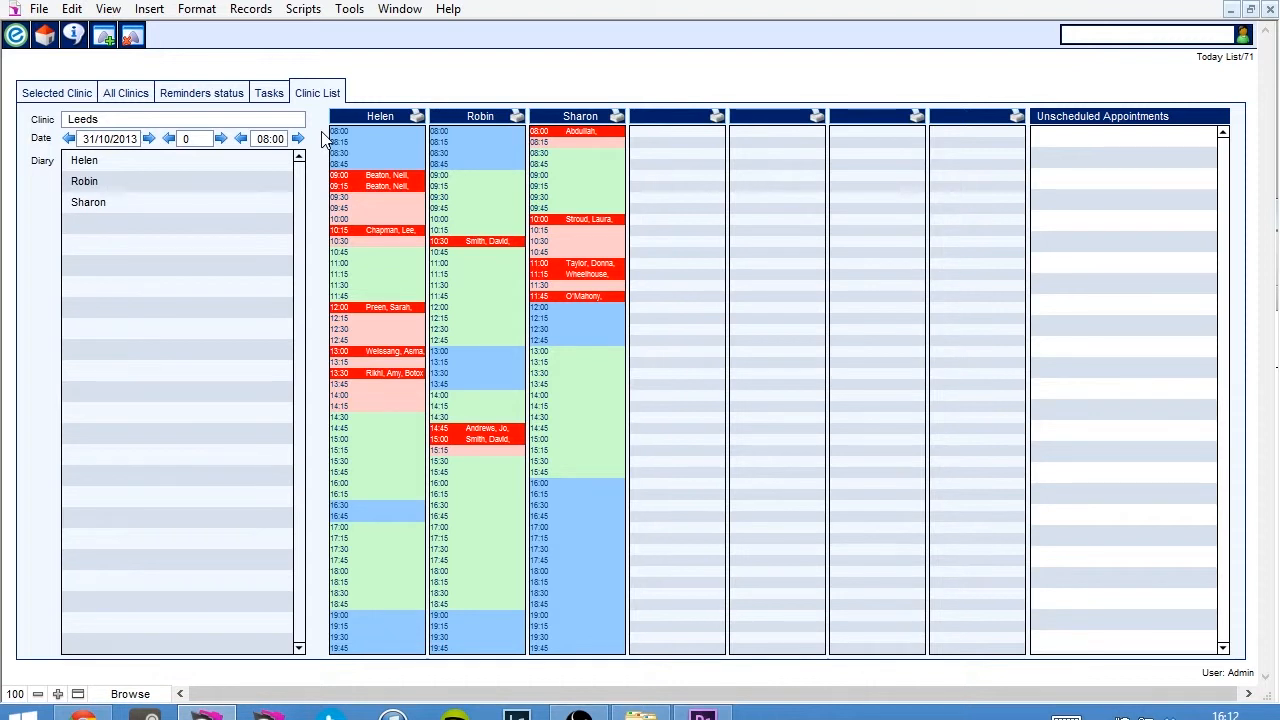
left_click(267, 121)
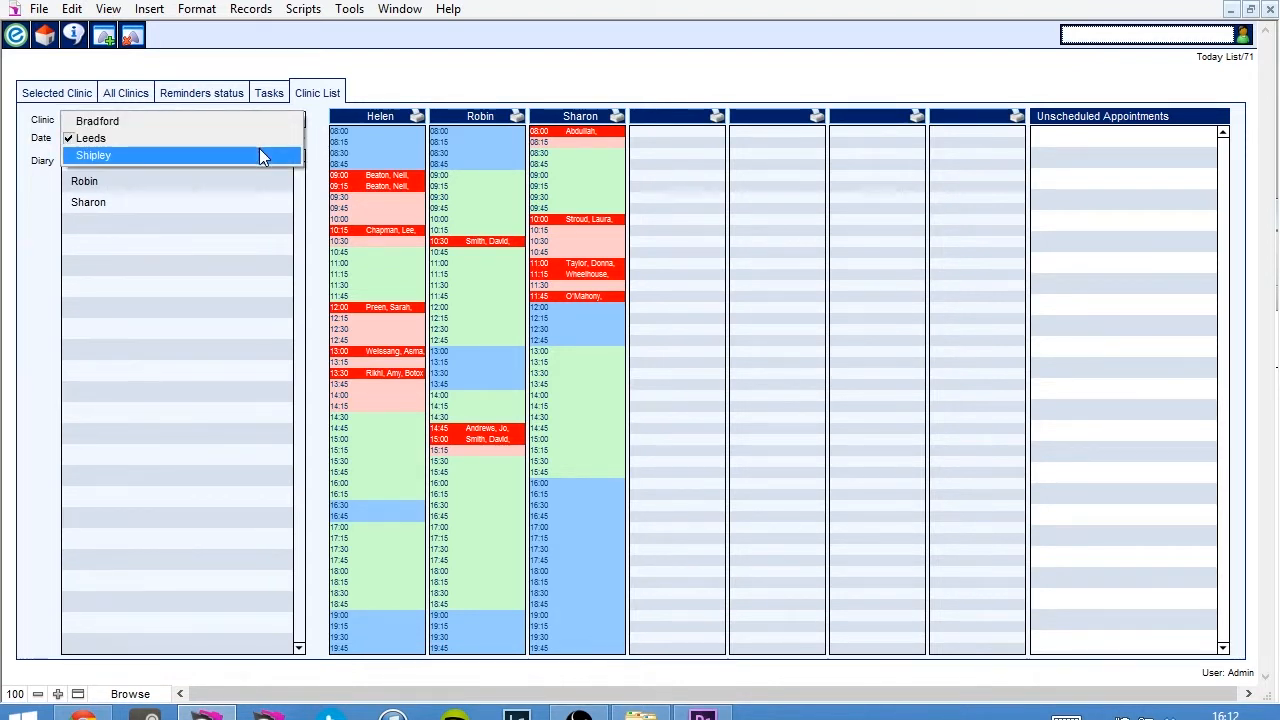
left_click(260, 150)
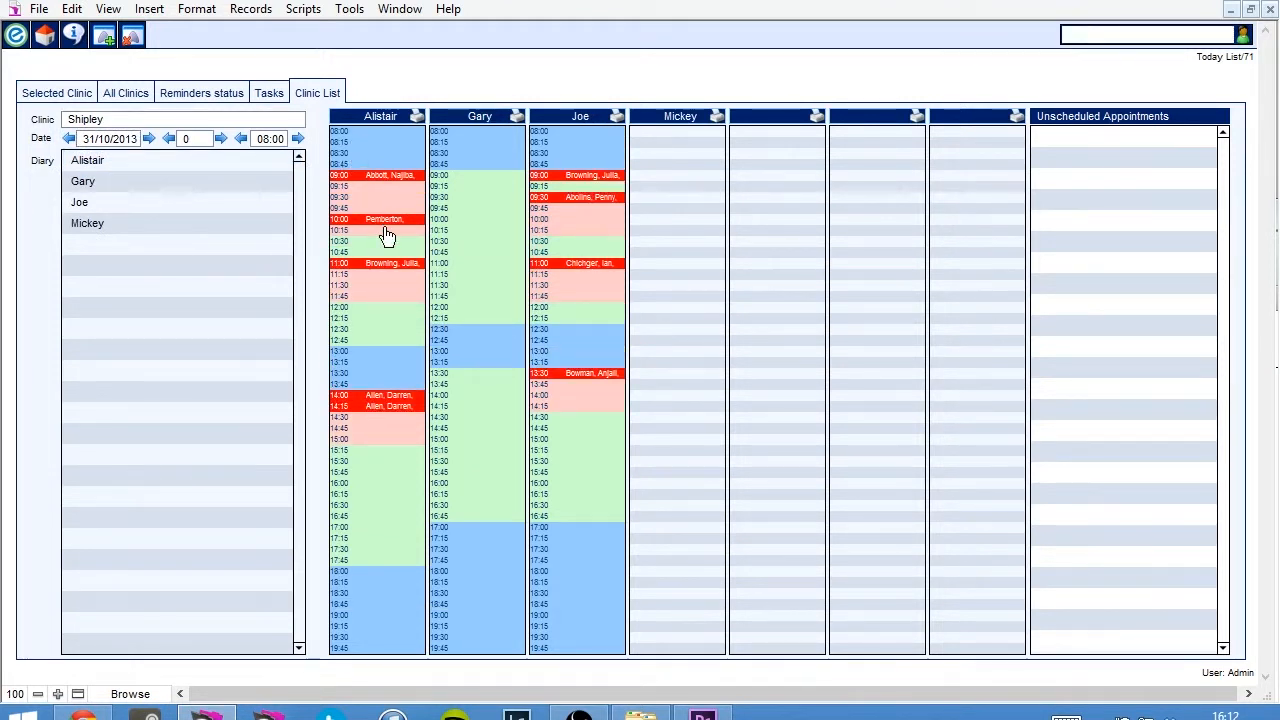